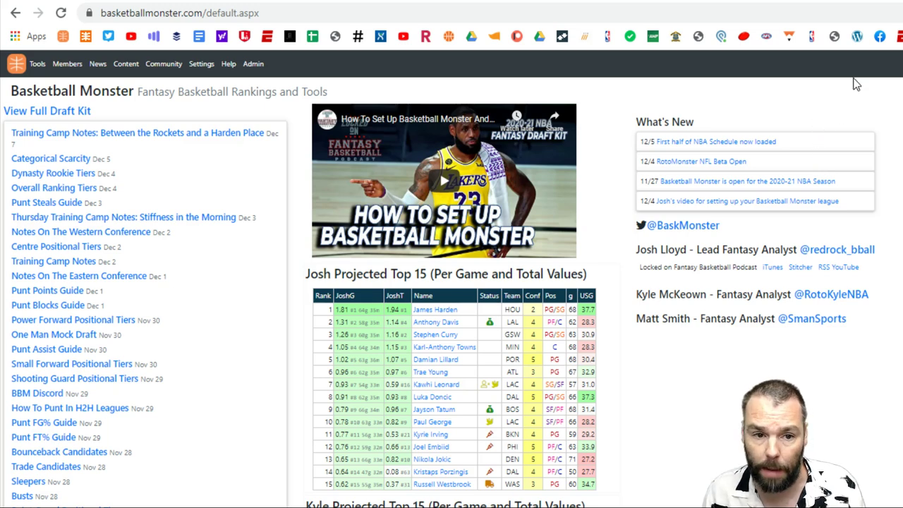
Go to League Settings from the Settings menu to start a new league
left_click(201, 65)
left_click(208, 85)
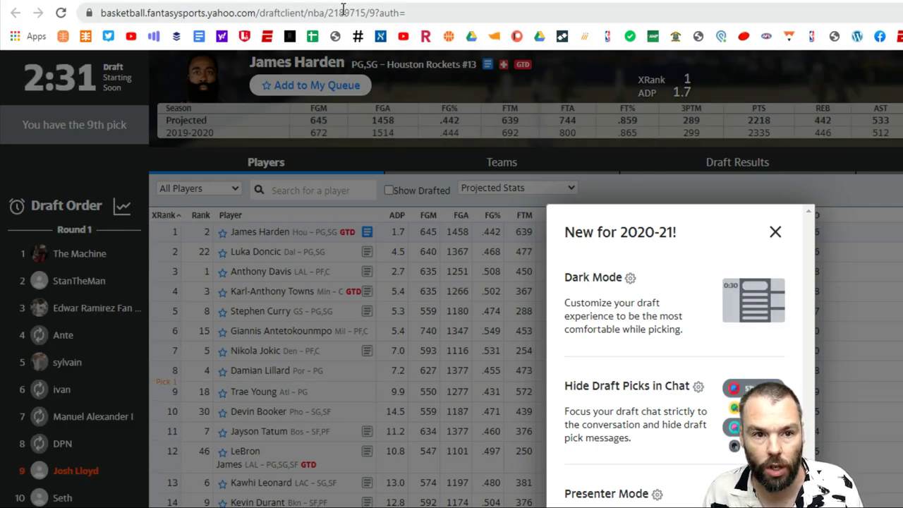
Copy the draft ID 2189715 from the Yahoo draft page's URL
left_click(343, 12)
double_click(364, 12)
key("ctrl+c")
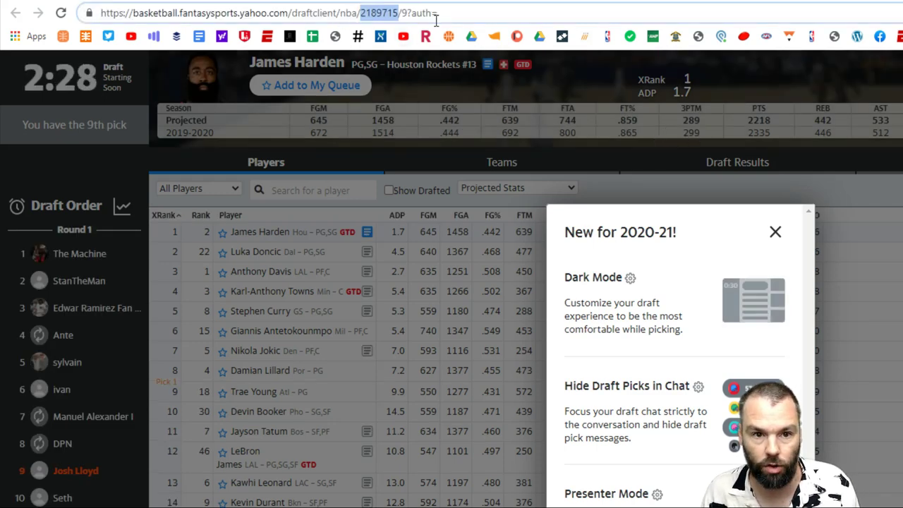
Enter 2189715 as the Basketball Monster league ID and save the settings
key("ctrl+Tab")
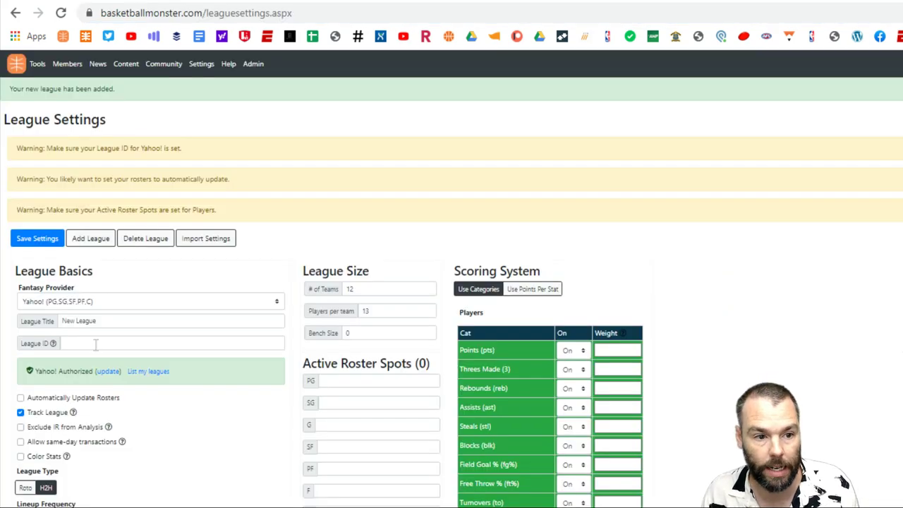
left_click(95, 344)
key("ctrl+v")
left_click(38, 238)
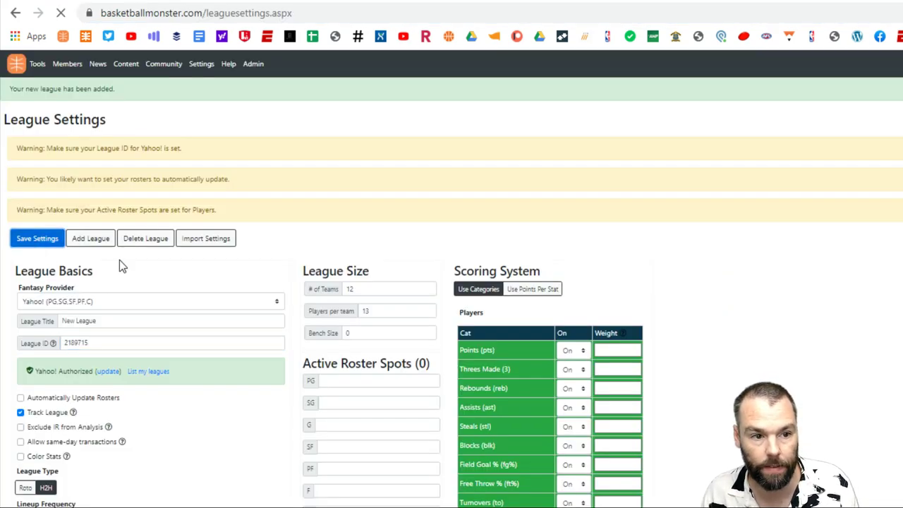
Import the Yahoo league's settings, set Turnovers to Punt, and save
left_click(201, 209)
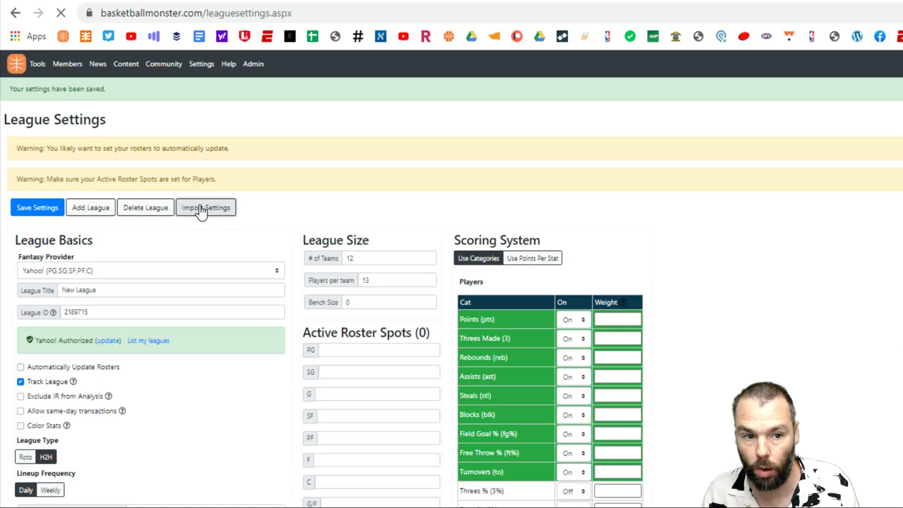
left_click(607, 442)
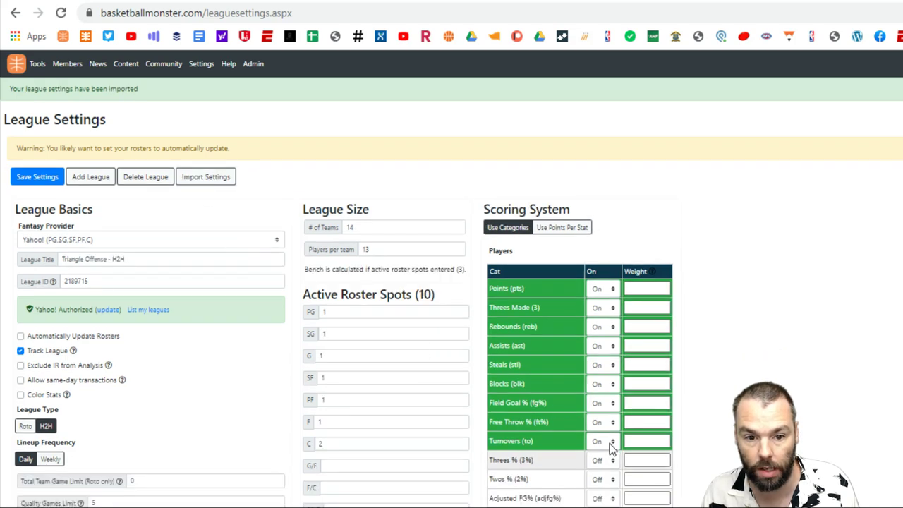
left_click(603, 482)
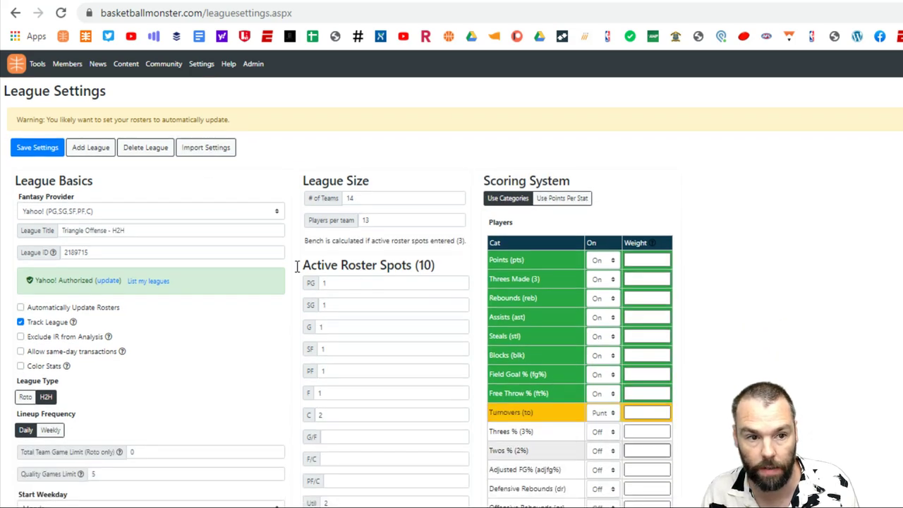
left_click(38, 150)
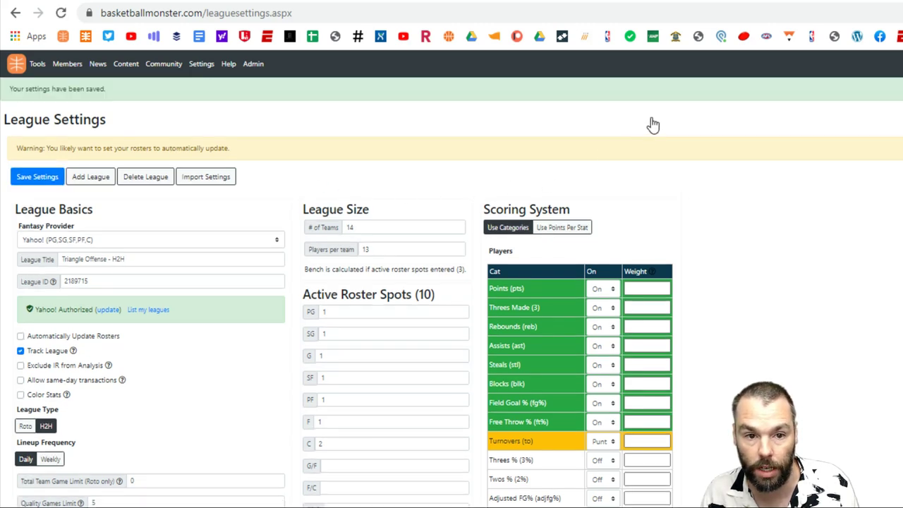
key("ctrl+Tab")
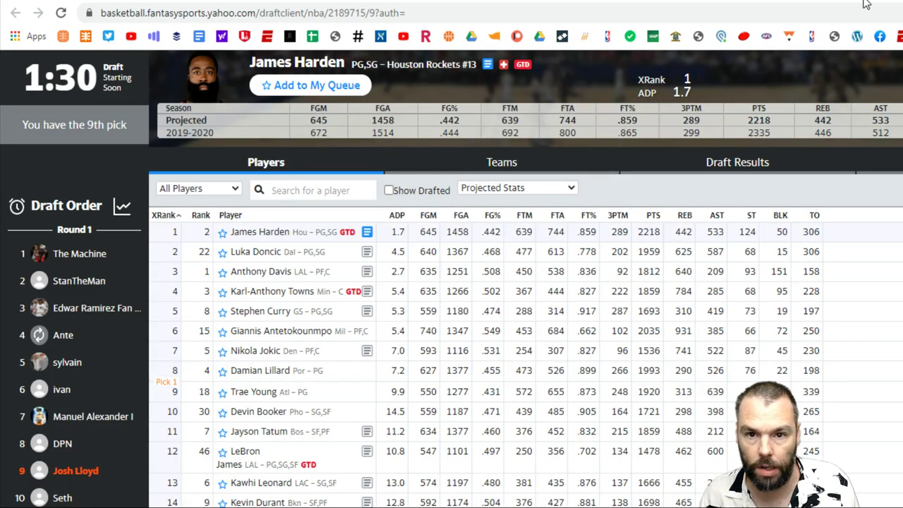
Switch to the Draft Tracker for the 14-team H2H league, showing 0 of 182 drafted
key("ctrl+Tab")
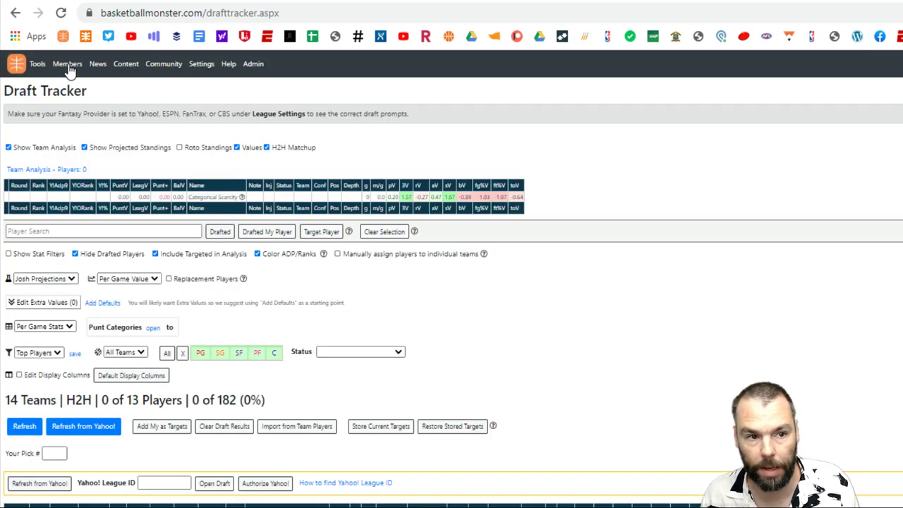
mouse_move(68, 70)
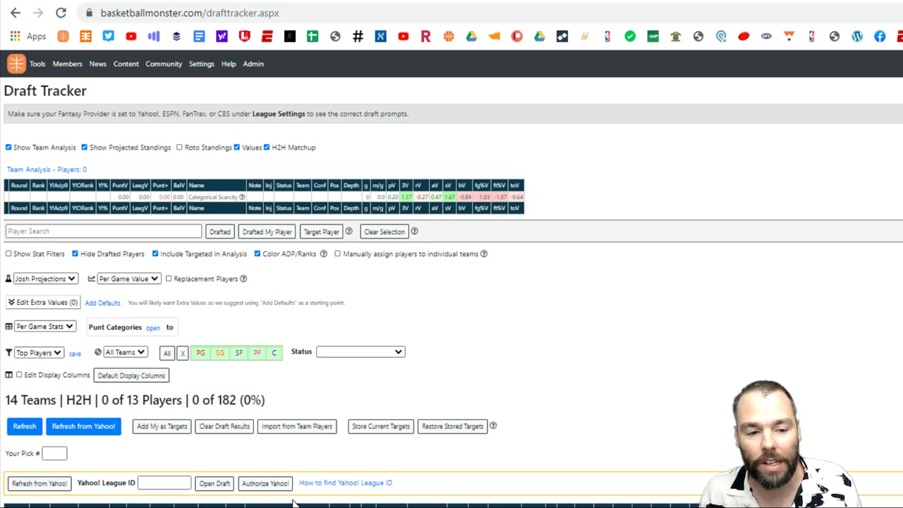
Leave Balance Value unticked under Values in Edit Display Columns and apply the columns
left_click(19, 376)
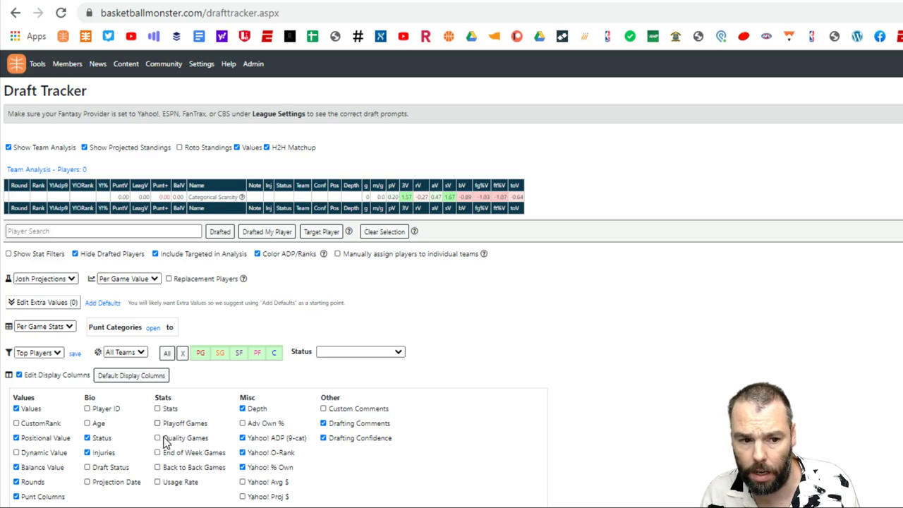
left_click(17, 467)
left_click(17, 467)
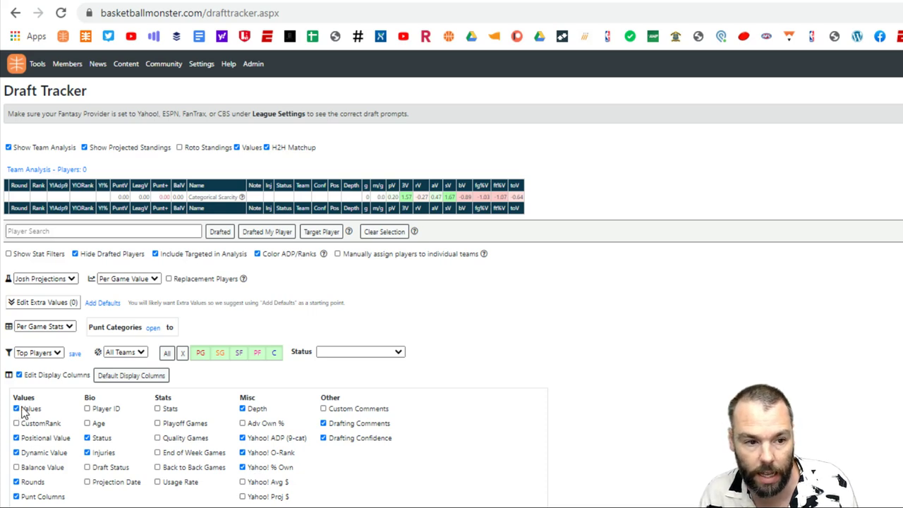
left_click(20, 375)
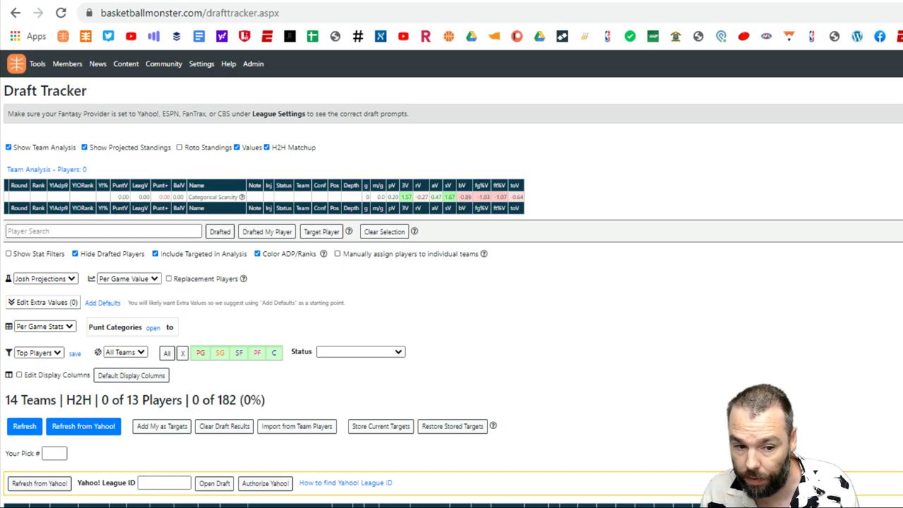
scroll(257, 392, "down", 5)
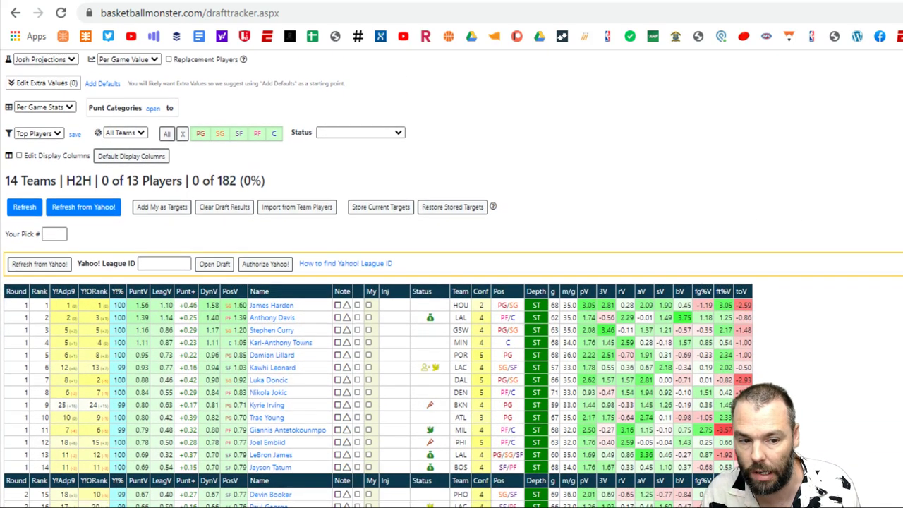
scroll(187, 378, "up", 3)
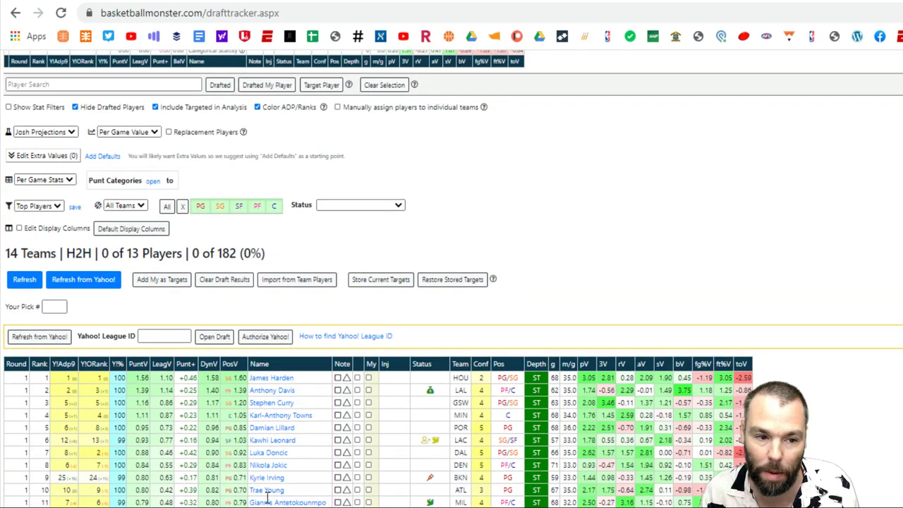
scroll(356, 419, "up", 1)
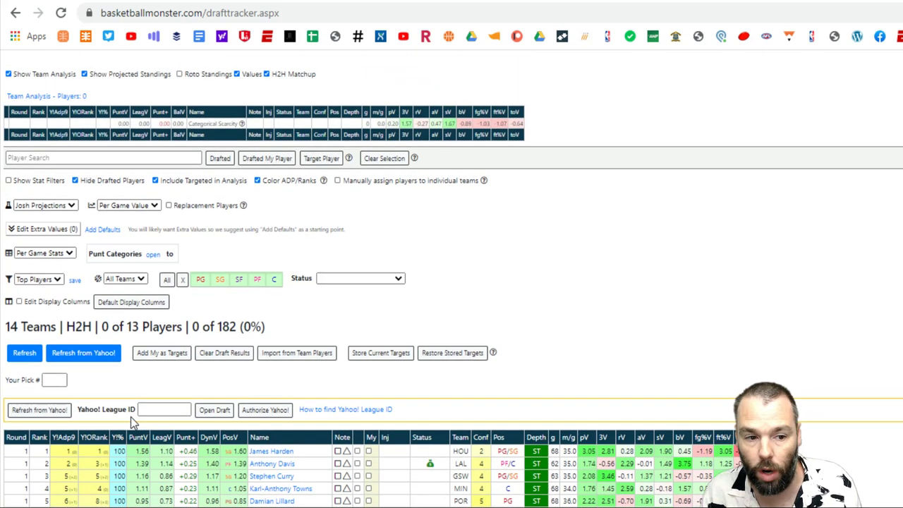
left_click(146, 413)
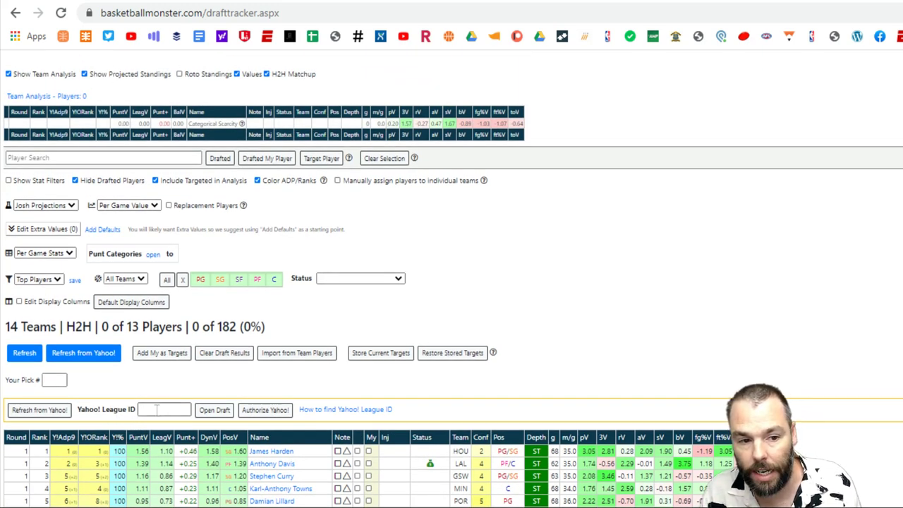
key("ctrl+v")
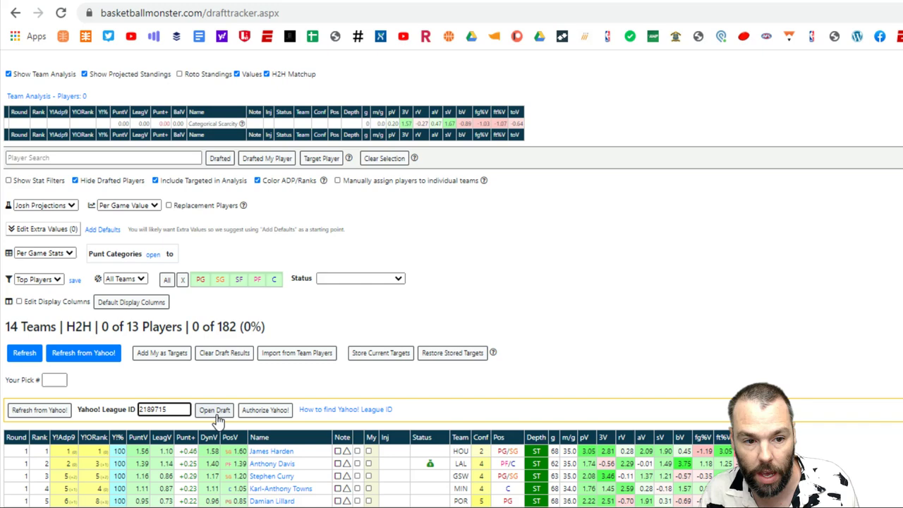
left_click(215, 410)
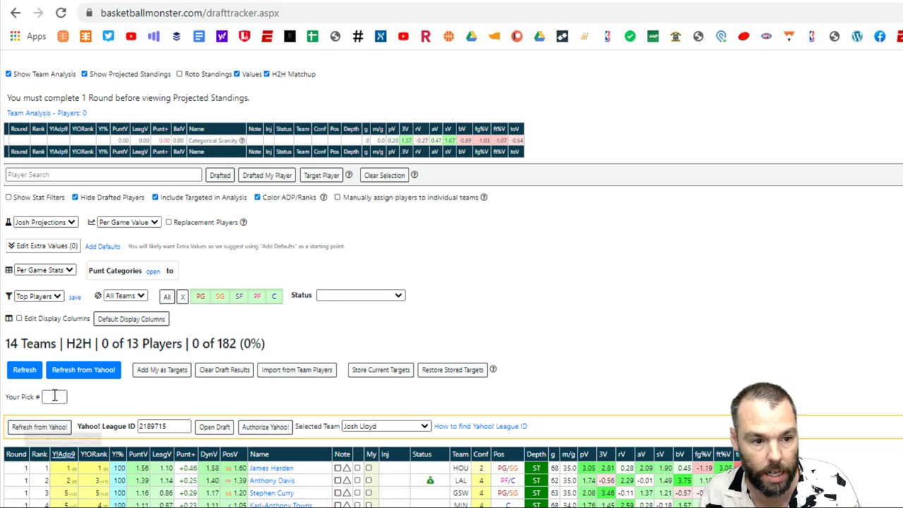
left_click(58, 397)
type("9")
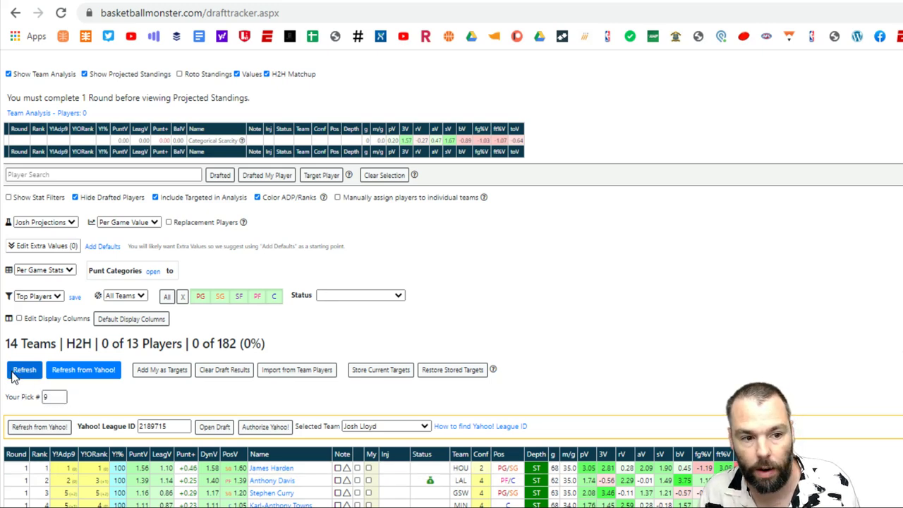
left_click(24, 368)
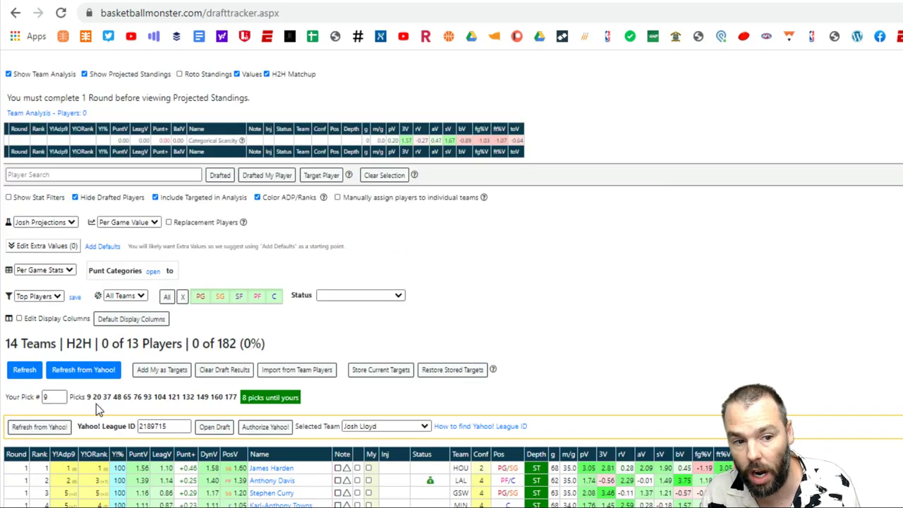
scroll(500, 277, "up", 2)
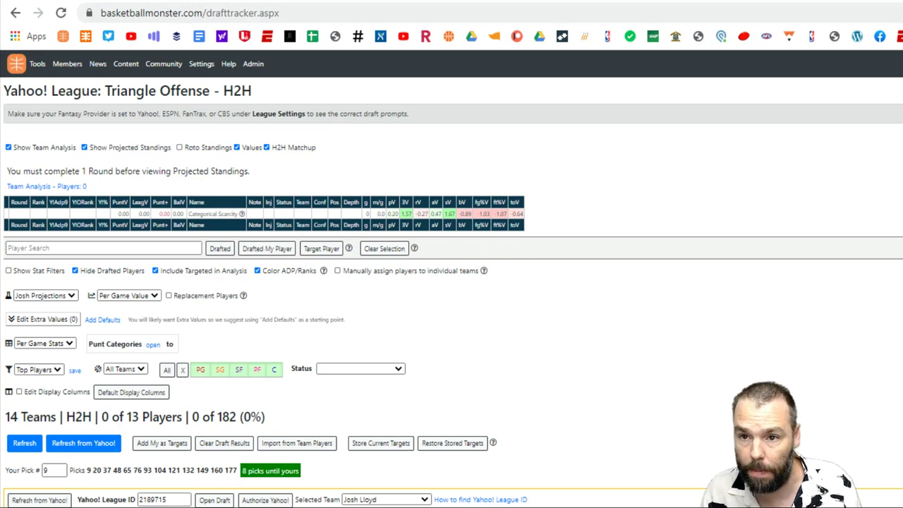
Switch from the tracker to the Yahoo mock draft room tab
key("ctrl+Tab")
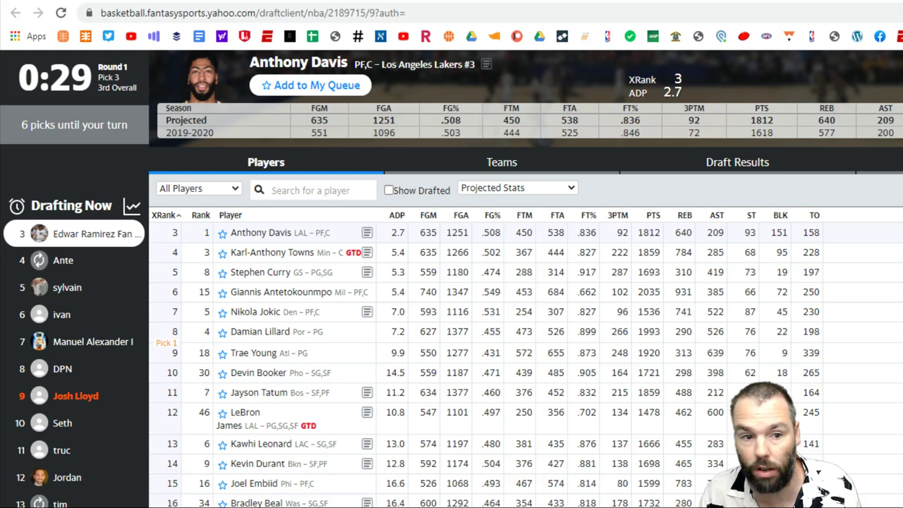
Refresh the tracker from Yahoo twice while watching the draft room for new picks
key("ctrl+Tab")
left_click(76, 444)
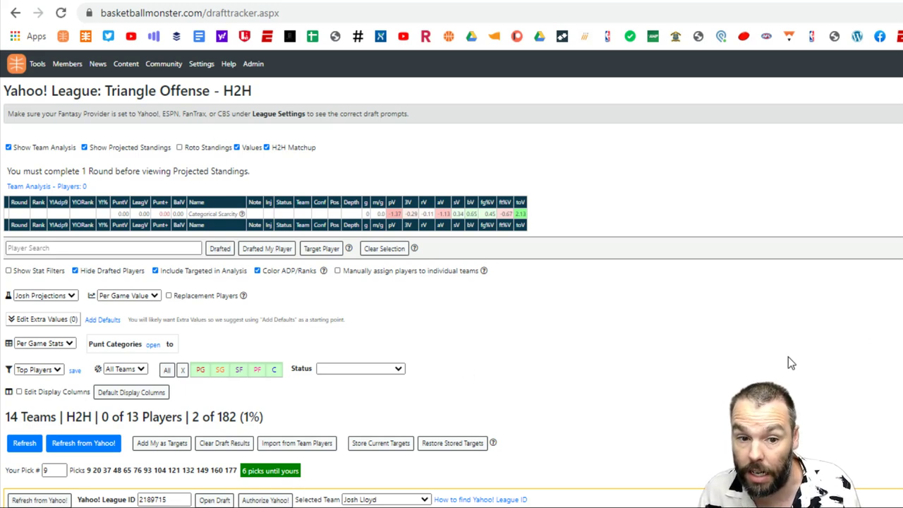
key("ctrl+Tab")
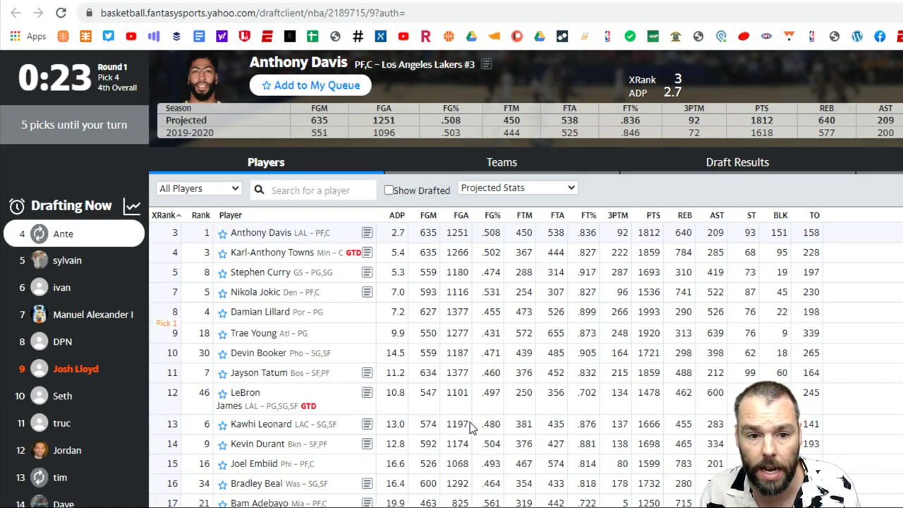
key("ctrl+Tab")
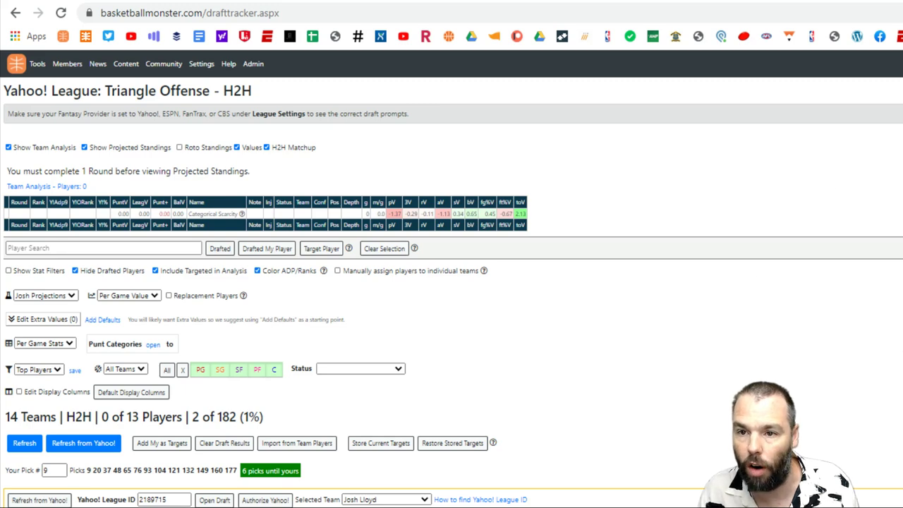
key("ctrl+Tab")
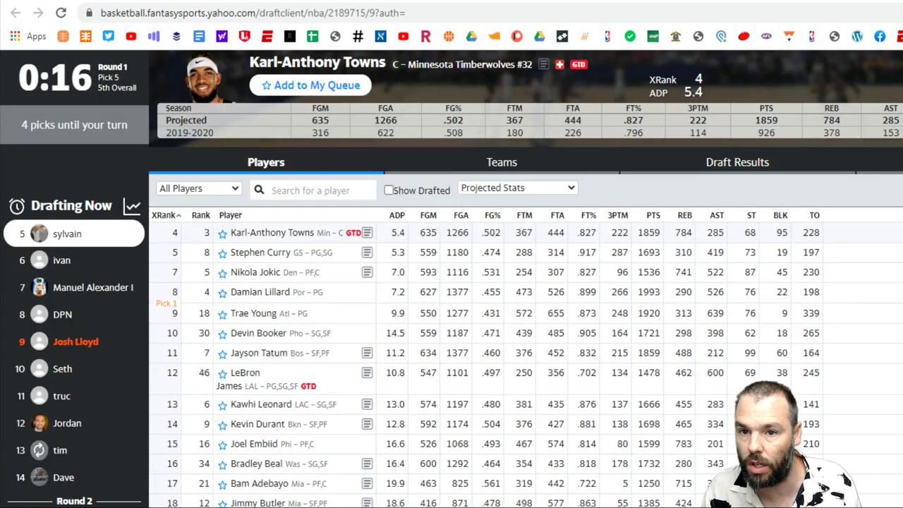
key("ctrl+Tab")
left_click(74, 445)
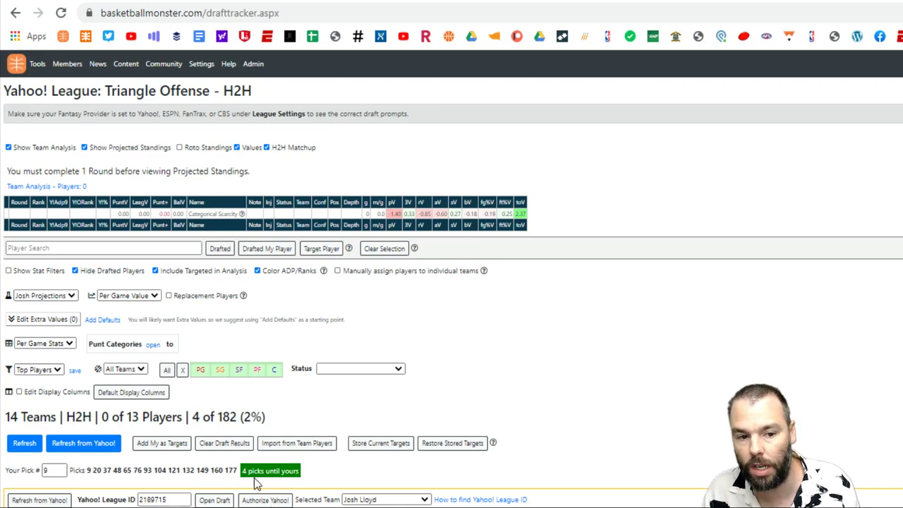
Keep syncing the tracker with Yahoo through pick 8, up to your turn at pick 9
key("ctrl+Tab")
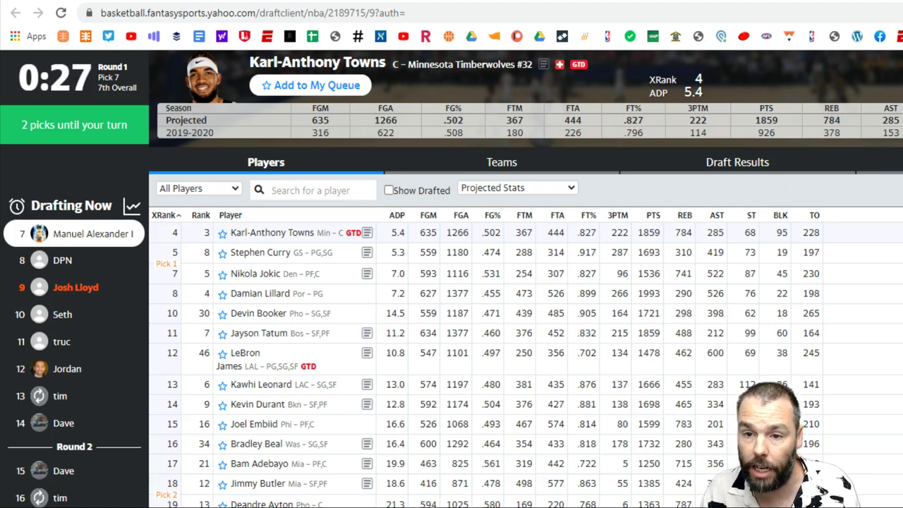
key("ctrl+Tab")
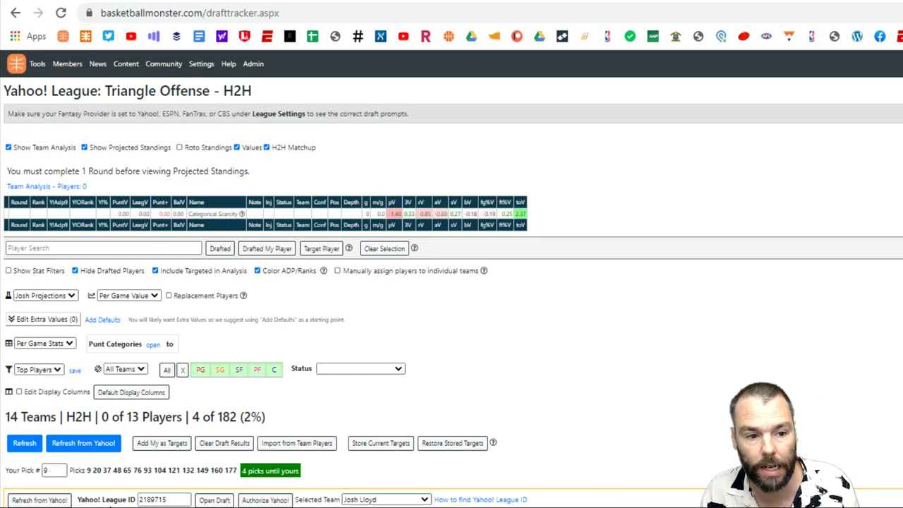
left_click(83, 443)
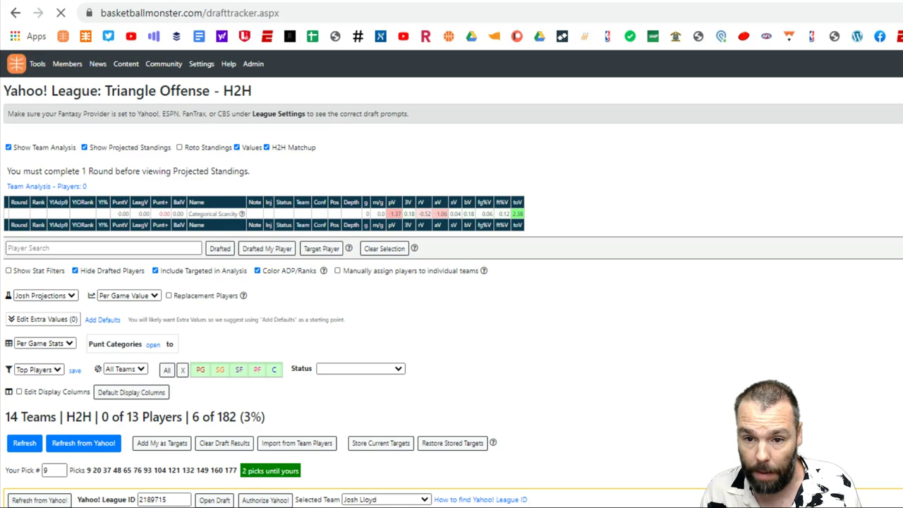
key("alt+Tab")
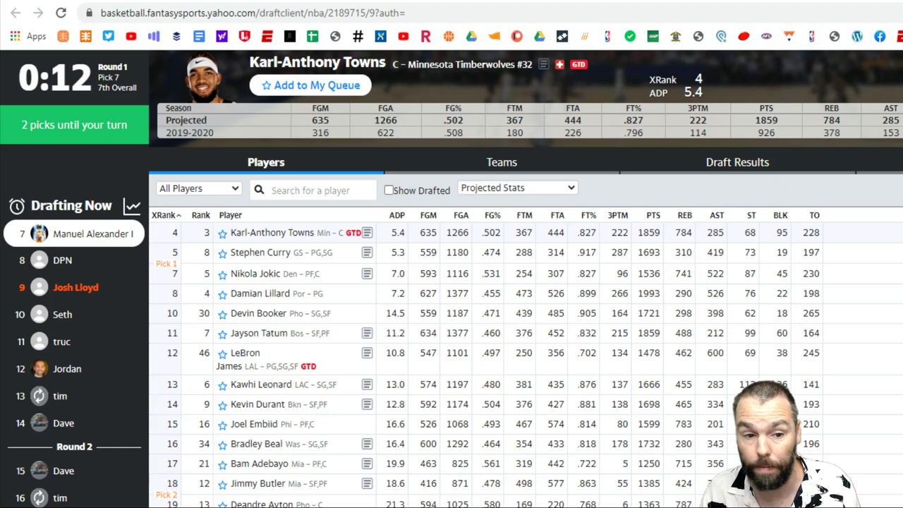
key("alt+Tab")
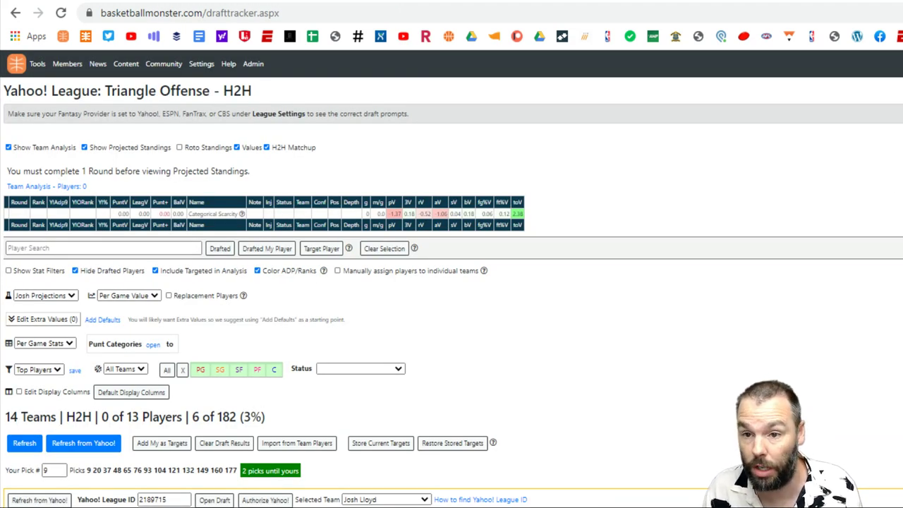
key("alt+Tab")
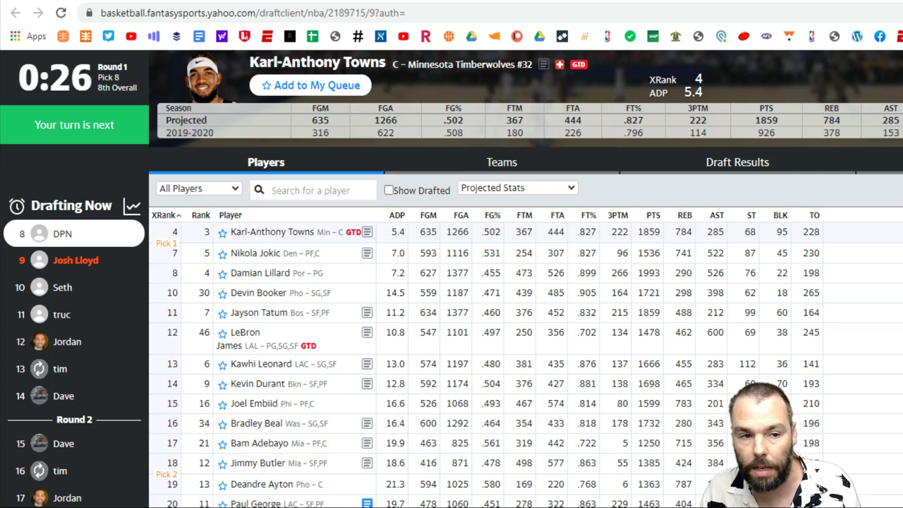
key("ctrl+Tab")
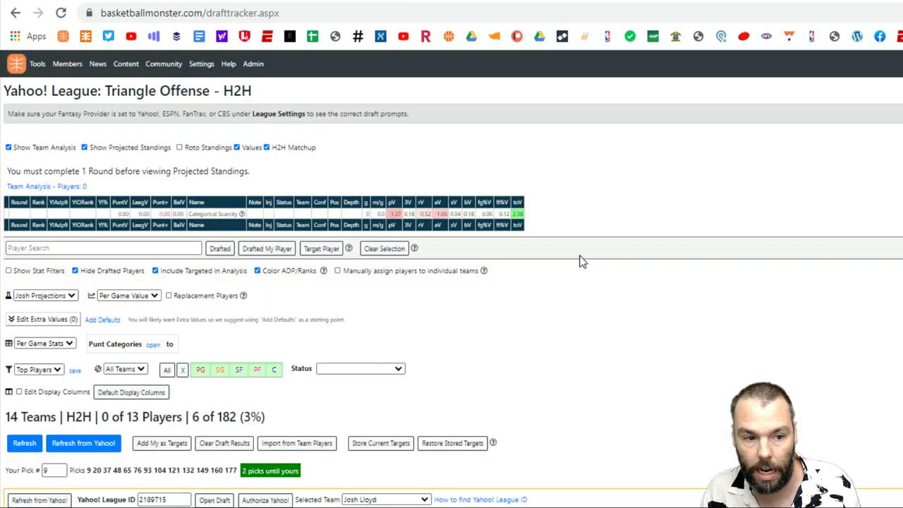
left_click(81, 445)
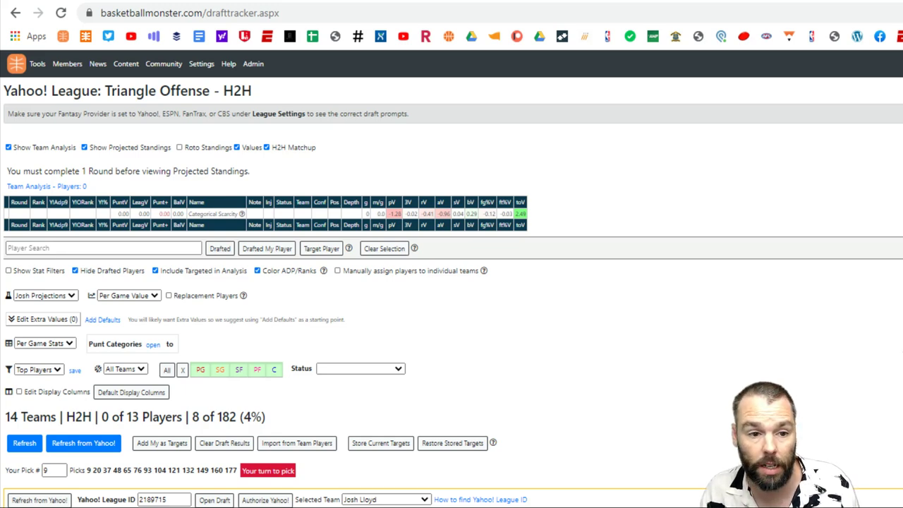
key("ctrl+Tab")
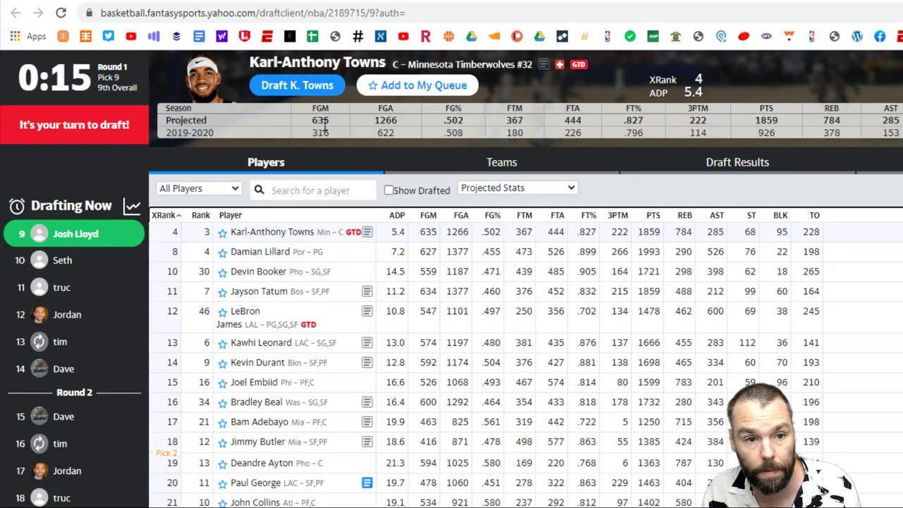
Draft Karl-Anthony Towns with pick 9 and sync the tracker with the pick
left_click(292, 85)
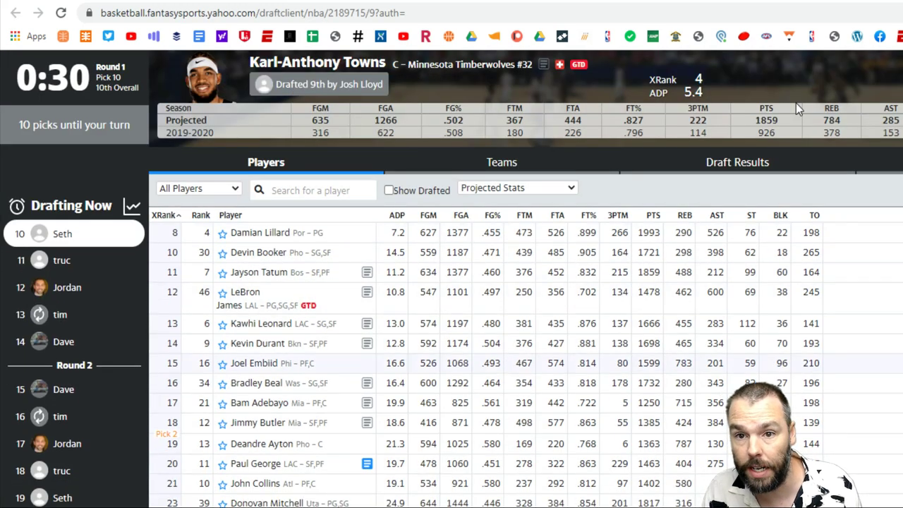
key("ctrl+shift+Tab")
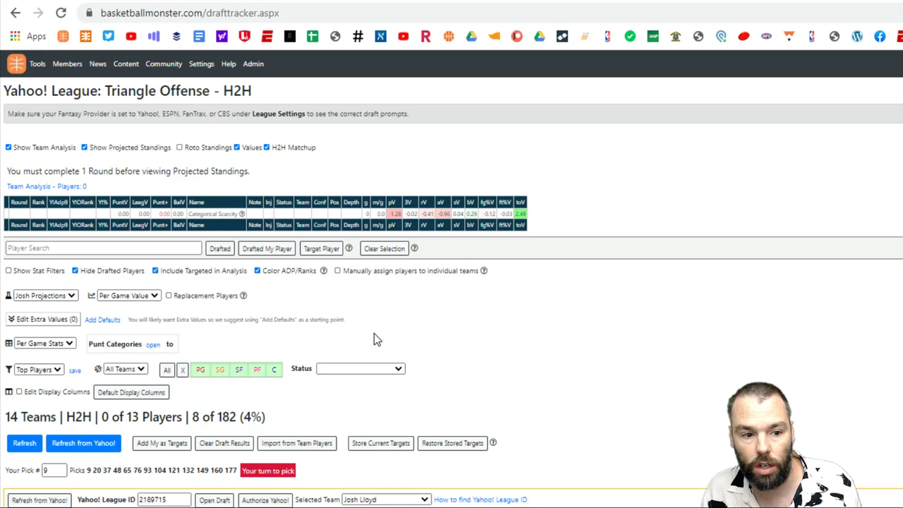
left_click(83, 445)
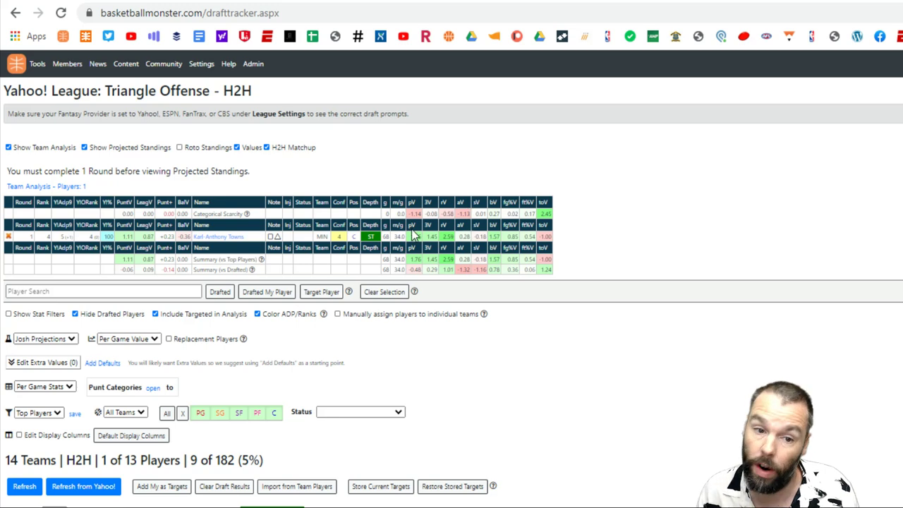
Check the Yahoo draft room for new picks, then return to the Basketball Monster tracker
key("ctrl+Tab")
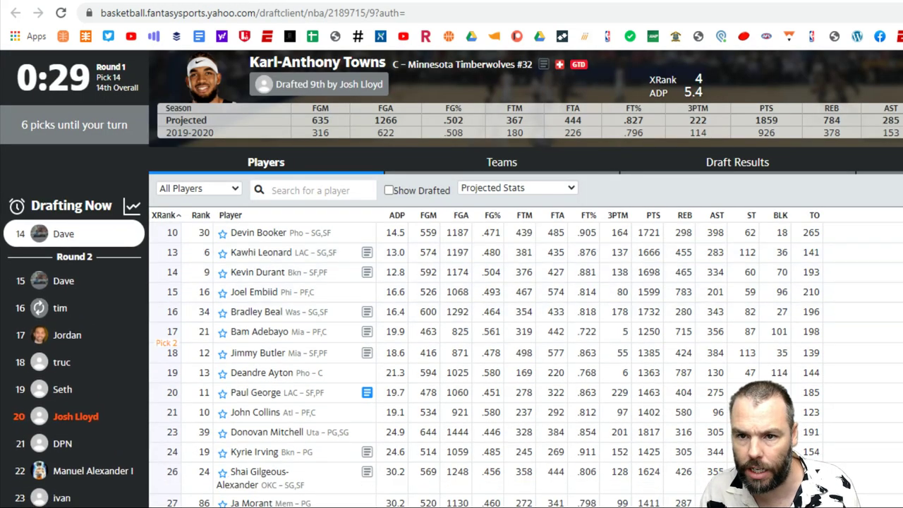
key("ctrl+Tab")
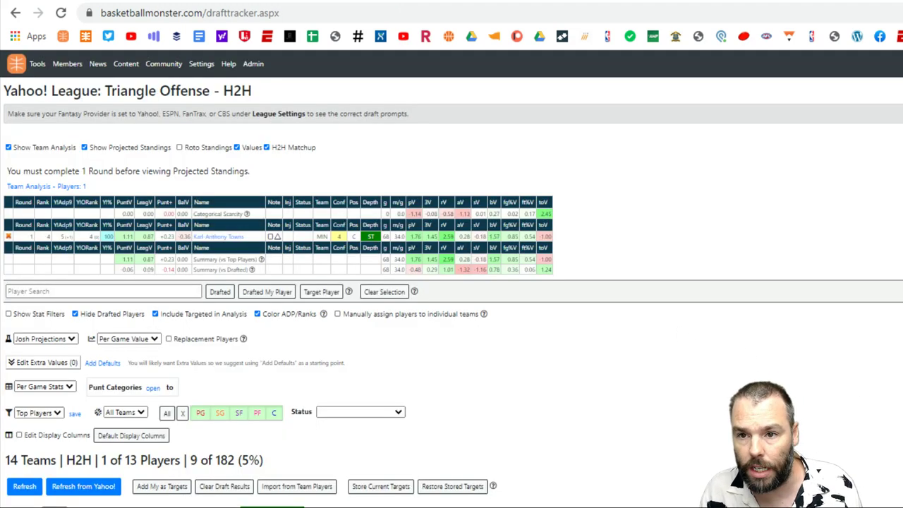
key("ctrl+shift+Tab")
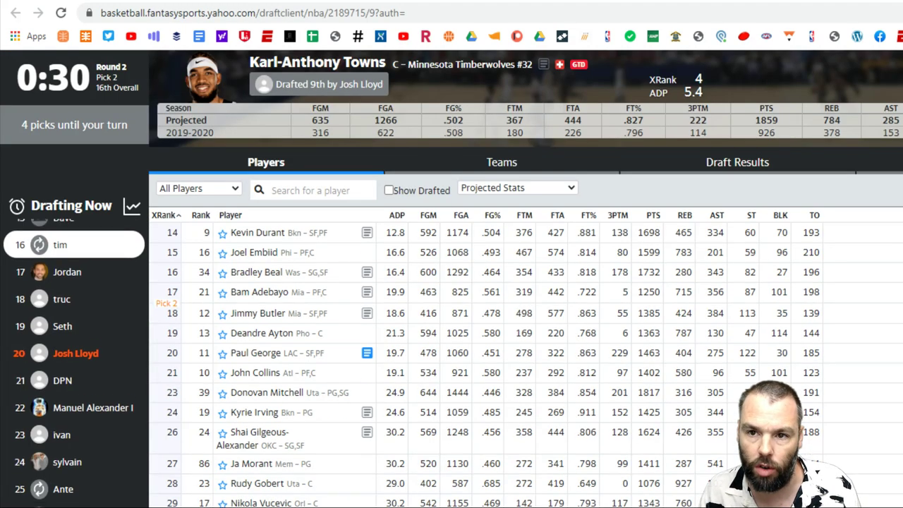
key("ctrl+Tab")
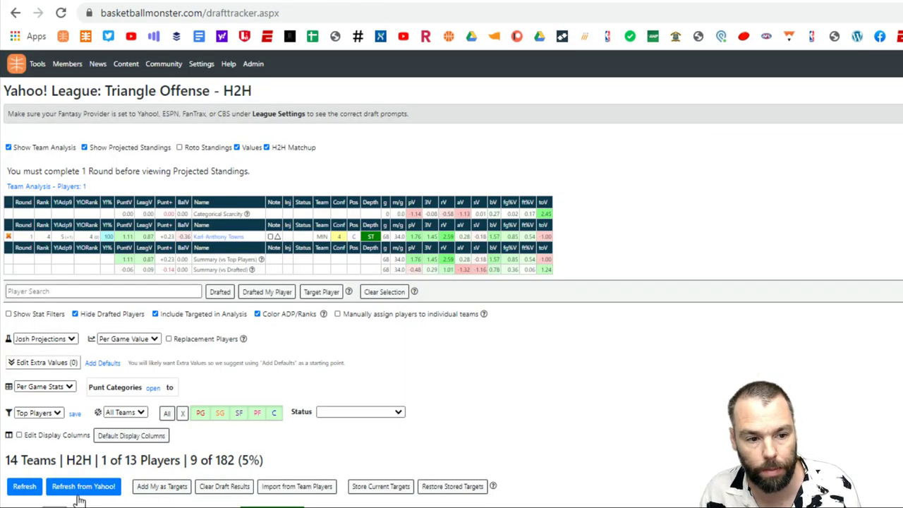
Refresh from Yahoo to show projected standings through round 1 for all 14 teams
left_click(82, 488)
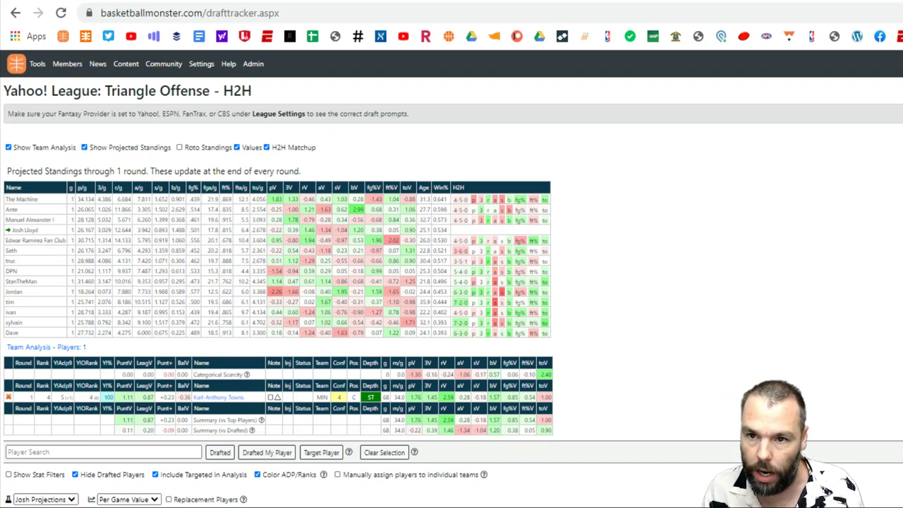
scroll(755, 328, "down", 3)
scroll(753, 325, "down", 2)
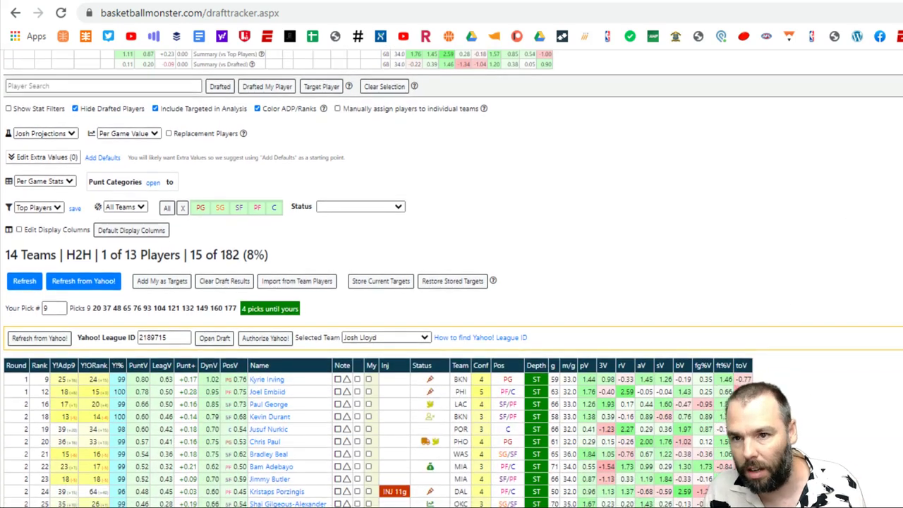
key("ctrl+Tab")
key("ctrl+Tab")
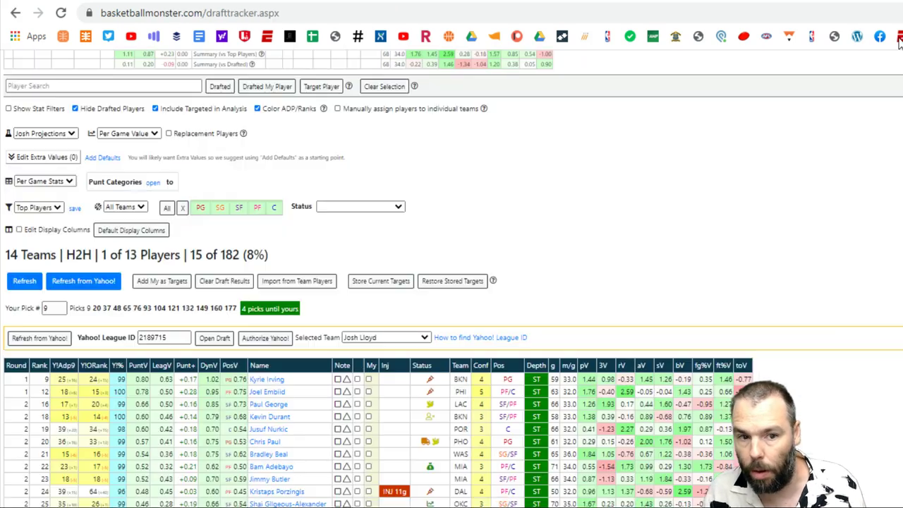
scroll(465, 296, "up", 4)
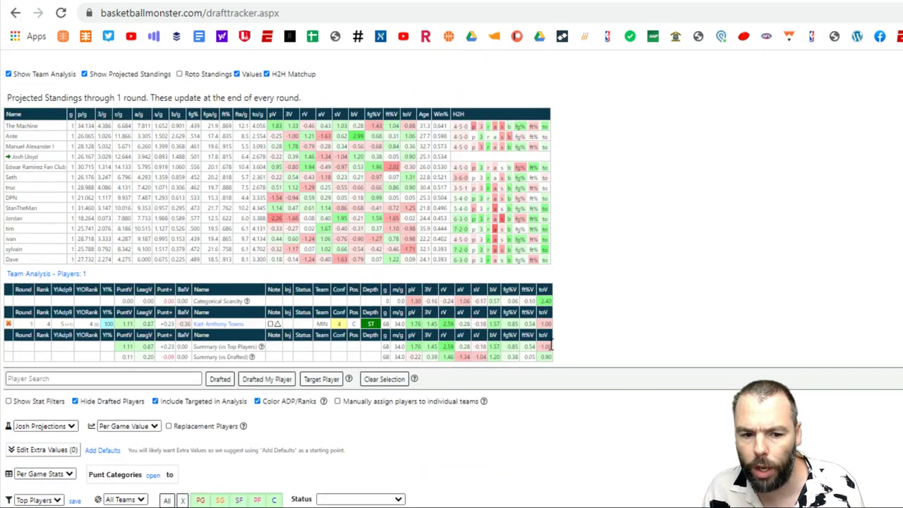
scroll(550, 345, "down", 1)
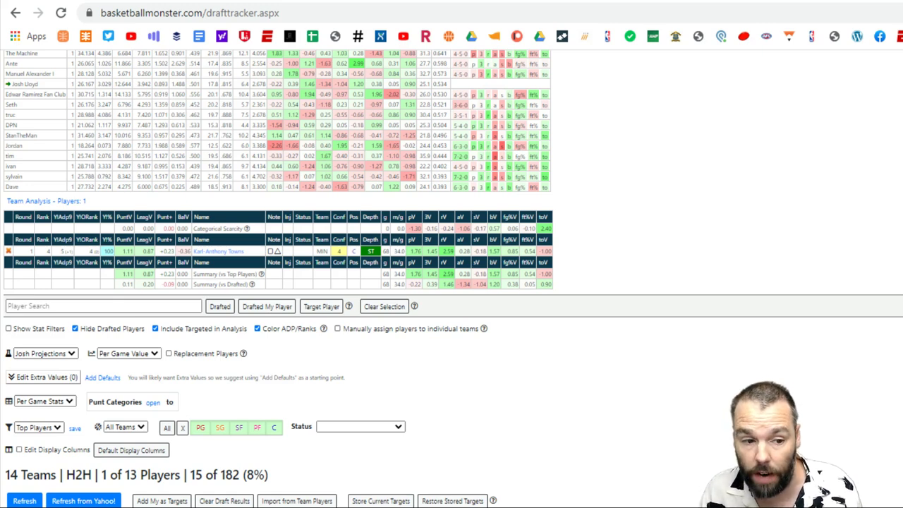
Refresh the tracker and review the Team Analysis showing Kyrie Irving alongside Karl-Anthony Towns
left_click(15, 502)
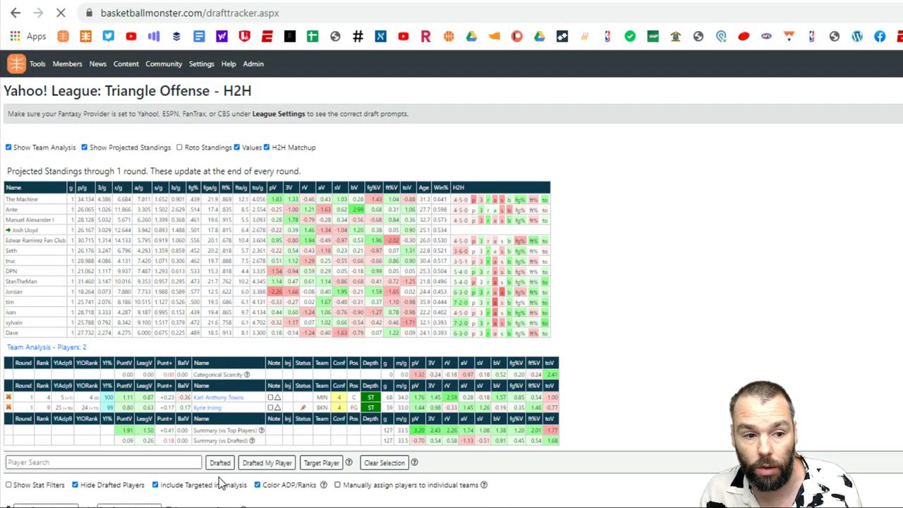
scroll(291, 423, "down", 2)
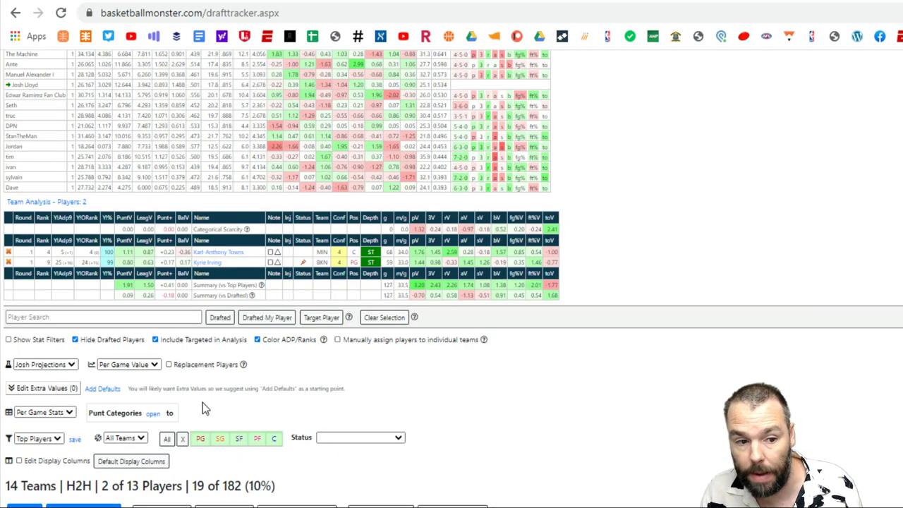
scroll(486, 465, "up", 2)
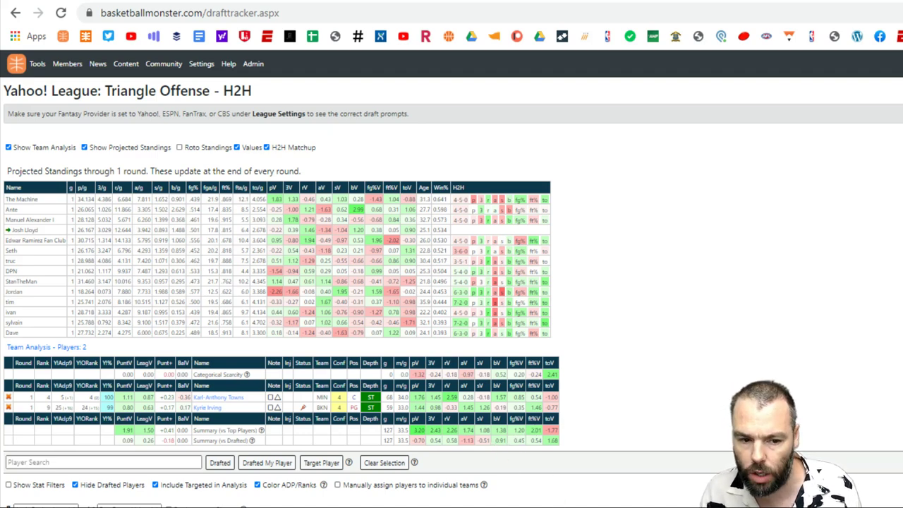
scroll(631, 502, "down", 1)
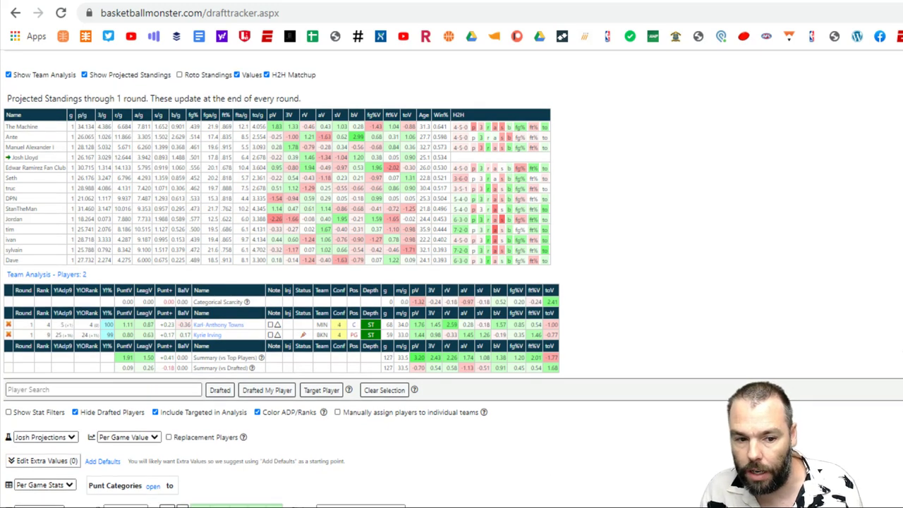
scroll(158, 211, "up", 1)
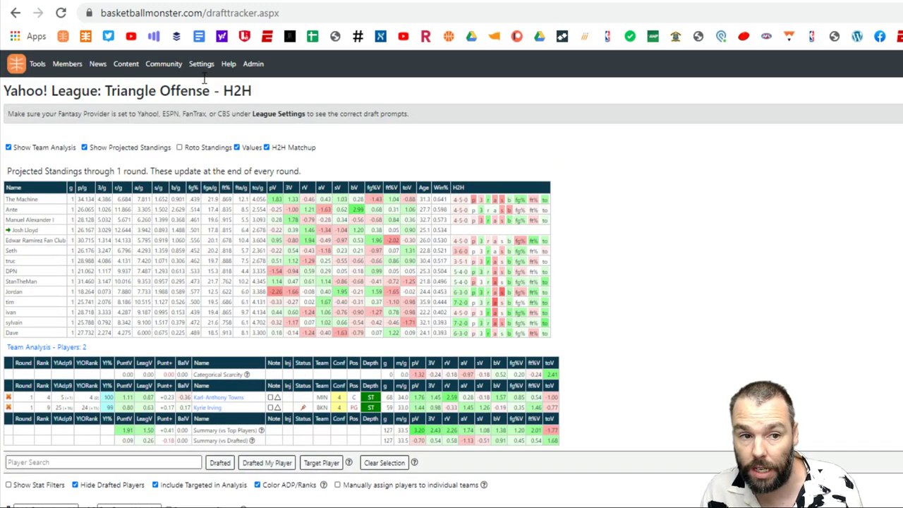
mouse_move(205, 64)
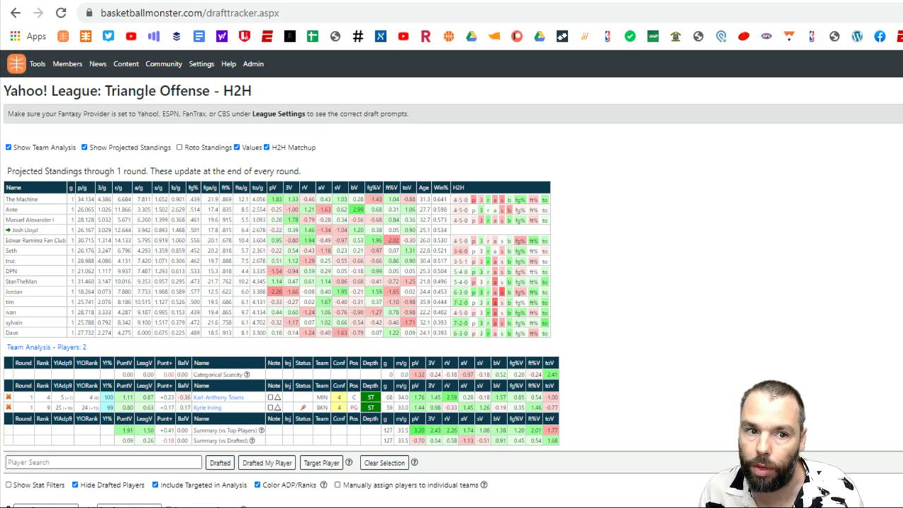
Import the Yahoo league teams in Team Data, add LiAngelo Ball to a roster, and return to Draft Tracker
left_click(229, 100)
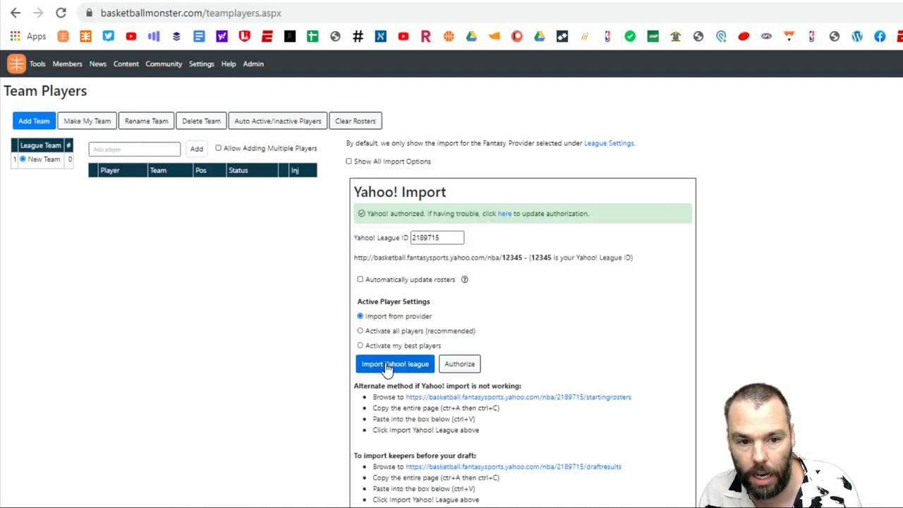
left_click(411, 367)
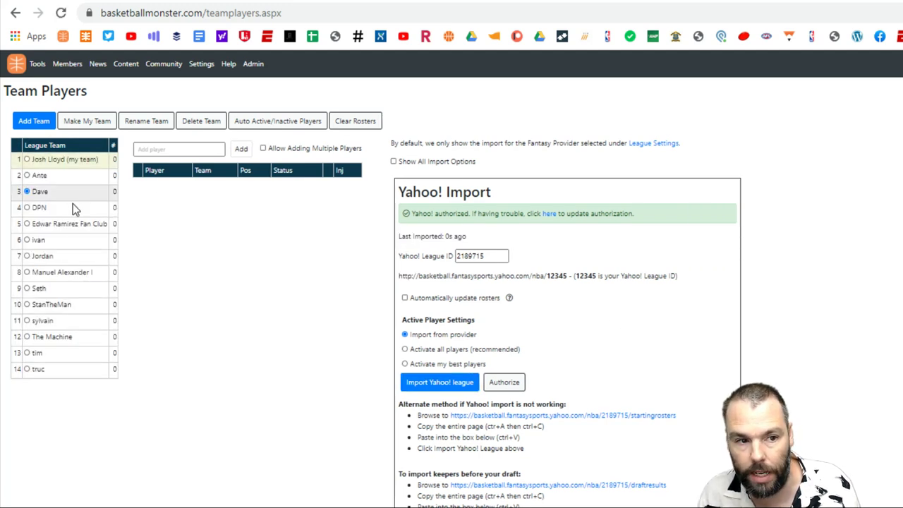
left_click(158, 148)
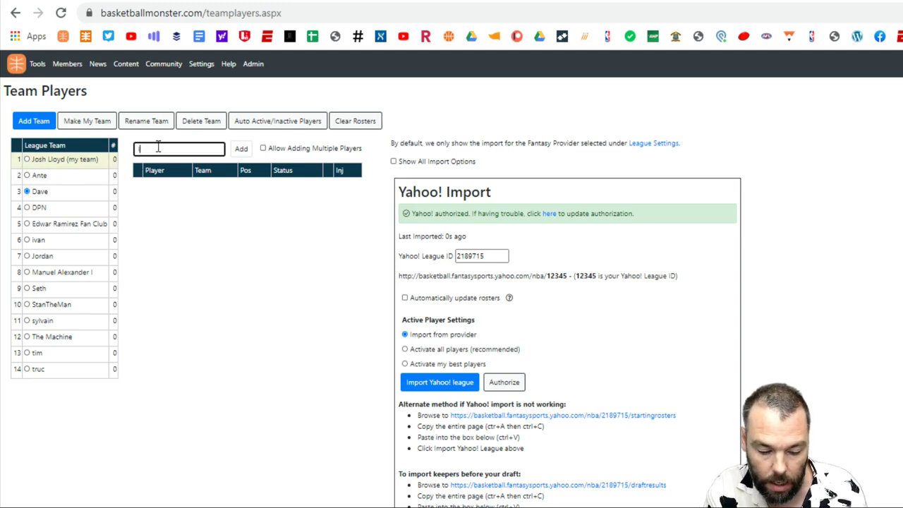
type("liang")
left_click(167, 163)
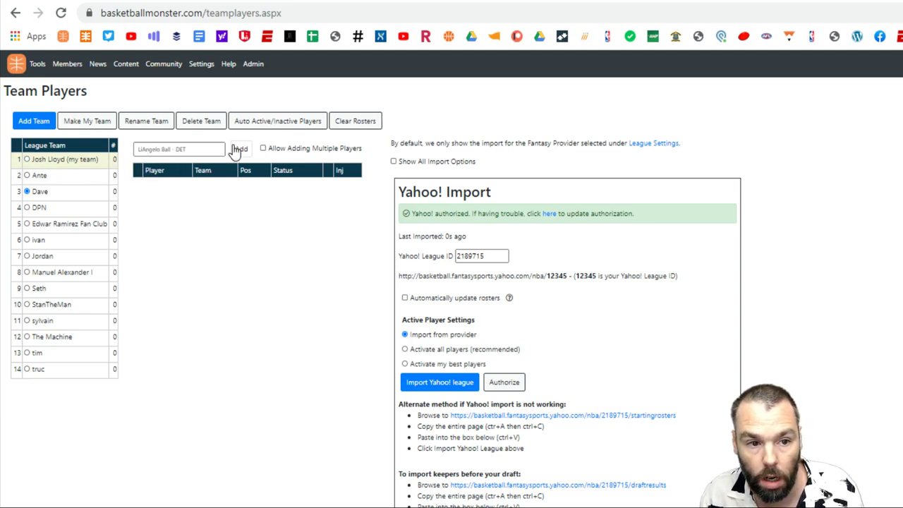
left_click(239, 149)
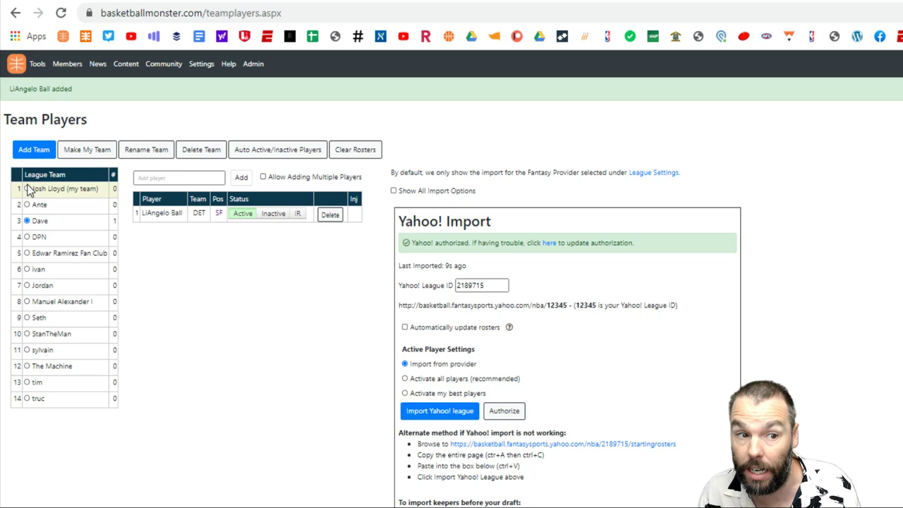
mouse_move(68, 65)
left_click(84, 115)
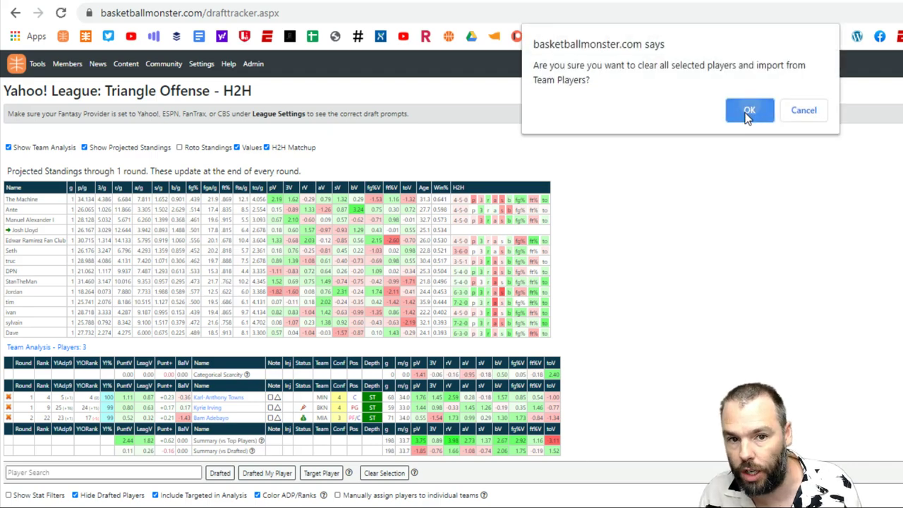
Clear tracked players, import the team rosters, and refresh the draft picks from Yahoo!
left_click(750, 110)
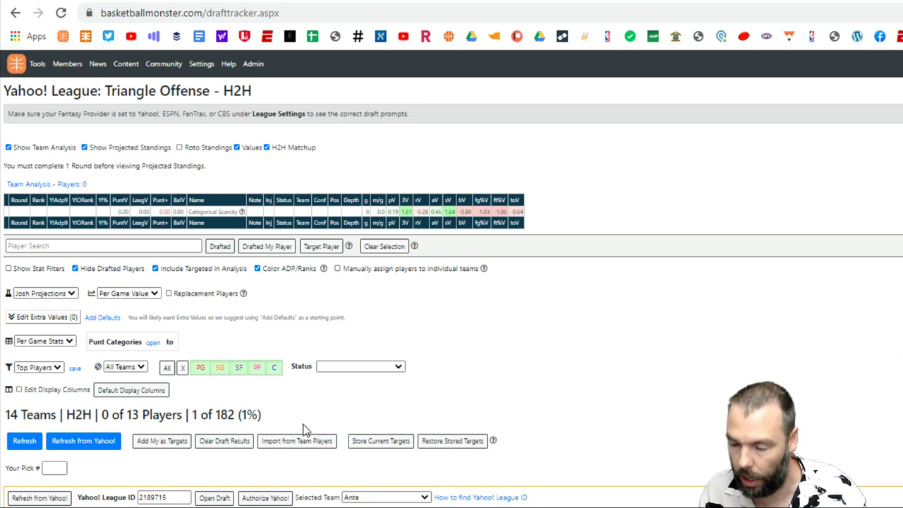
left_click(92, 448)
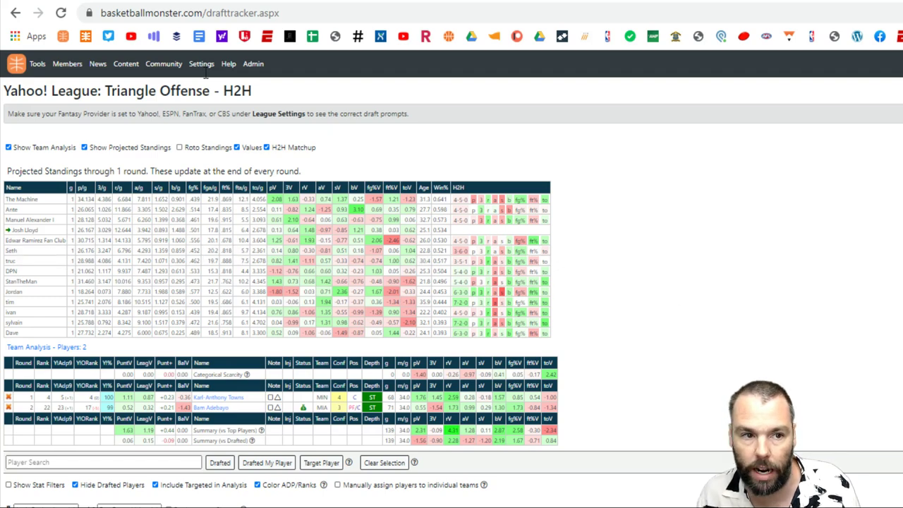
Go to the Basketball Monster home page using the top-left logo
left_click(17, 64)
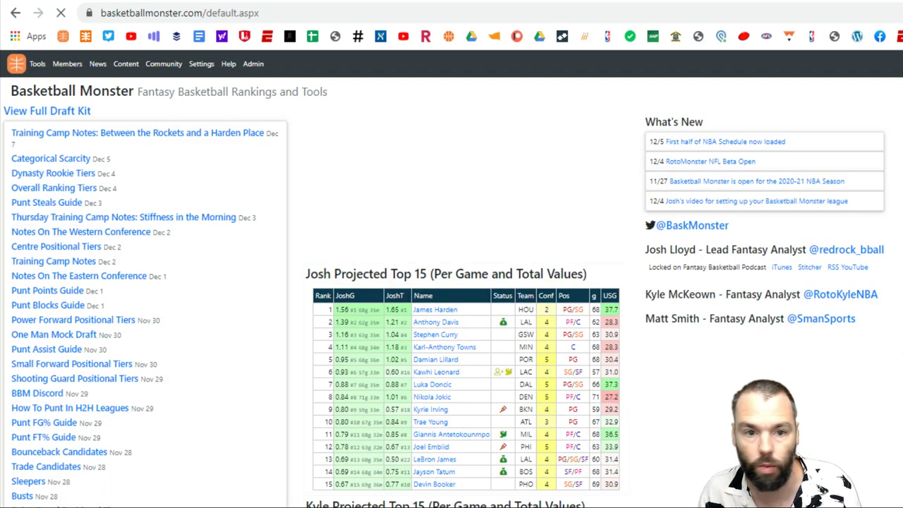